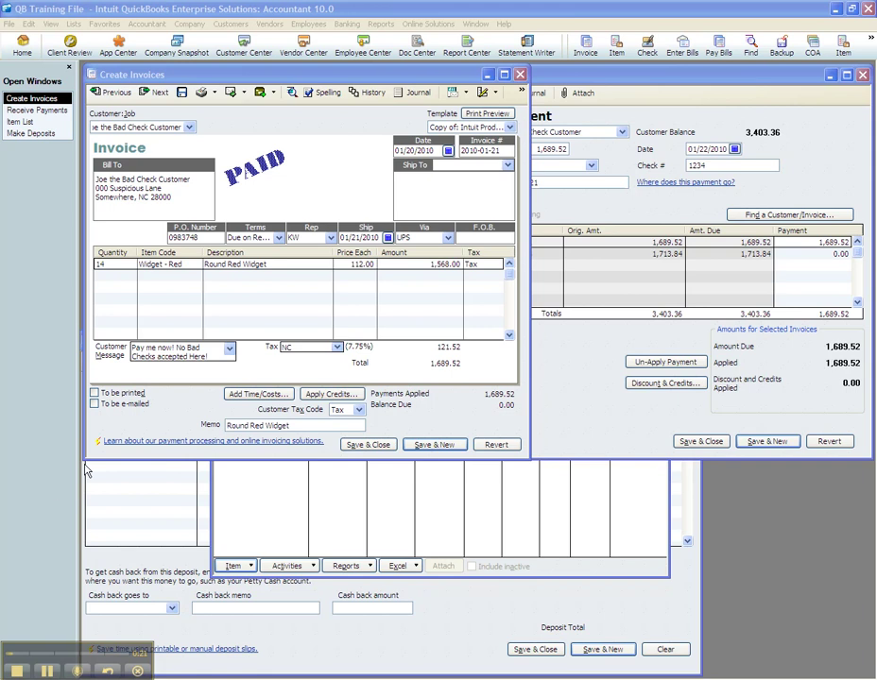
Focus QuickBooks and switch to the Item List from the Open Windows pane
{"action": "left_click", "coordinate": [307, 183]}
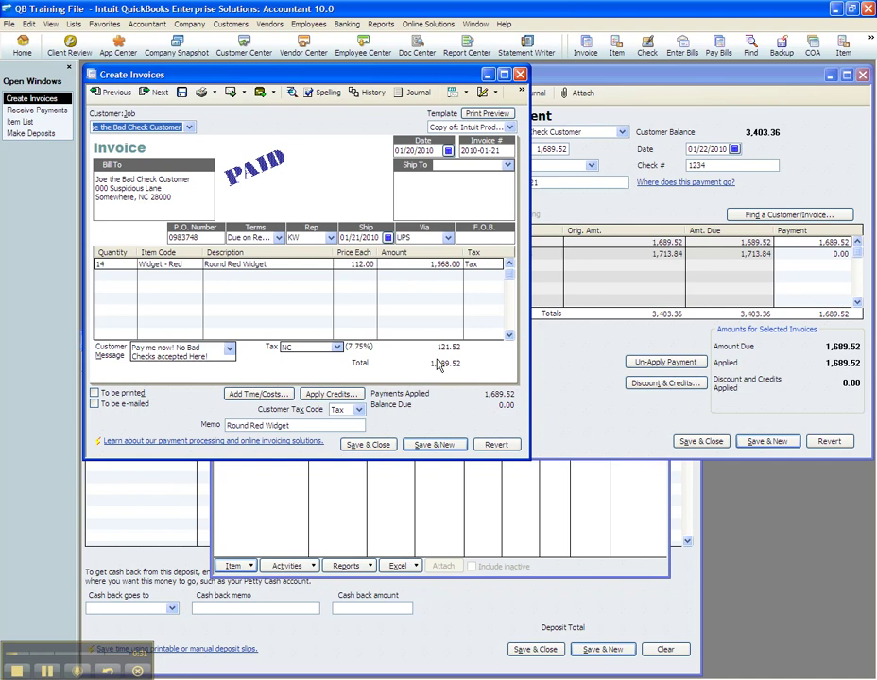
{"action": "left_click", "coordinate": [571, 574]}
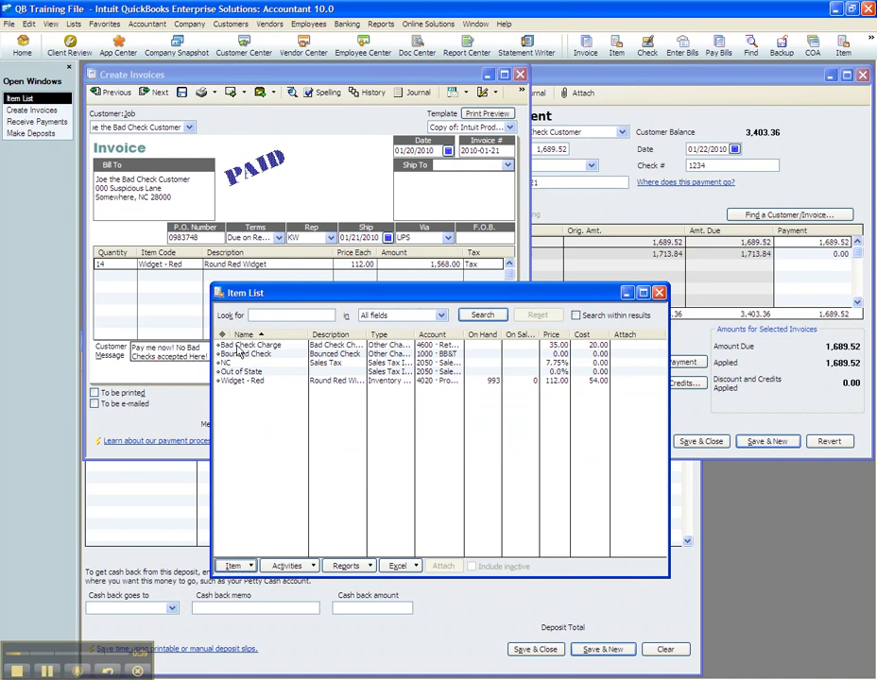
{"action": "left_click", "coordinate": [236, 355]}
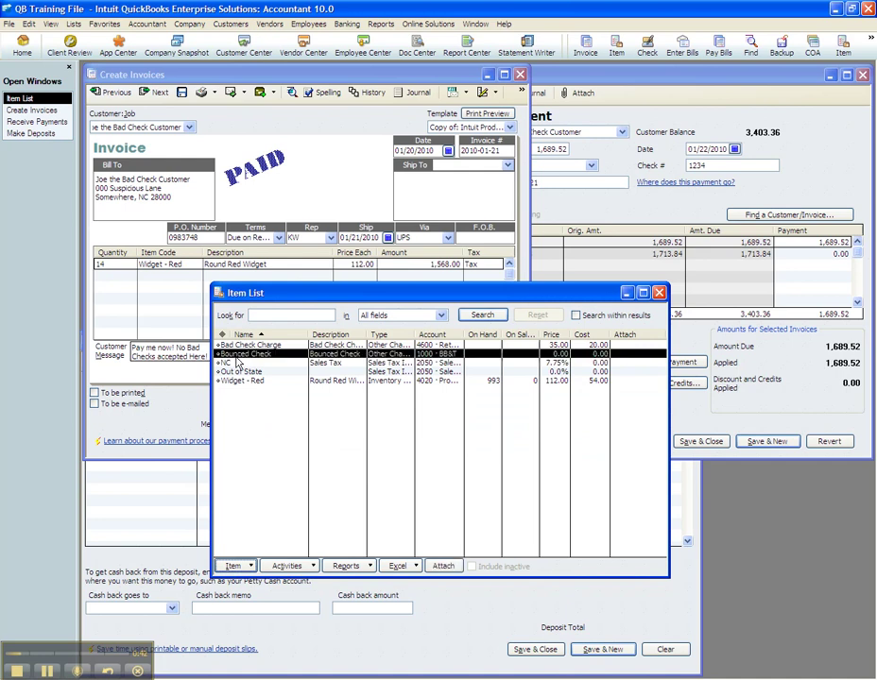
{"action": "double_click", "coordinate": [236, 356]}
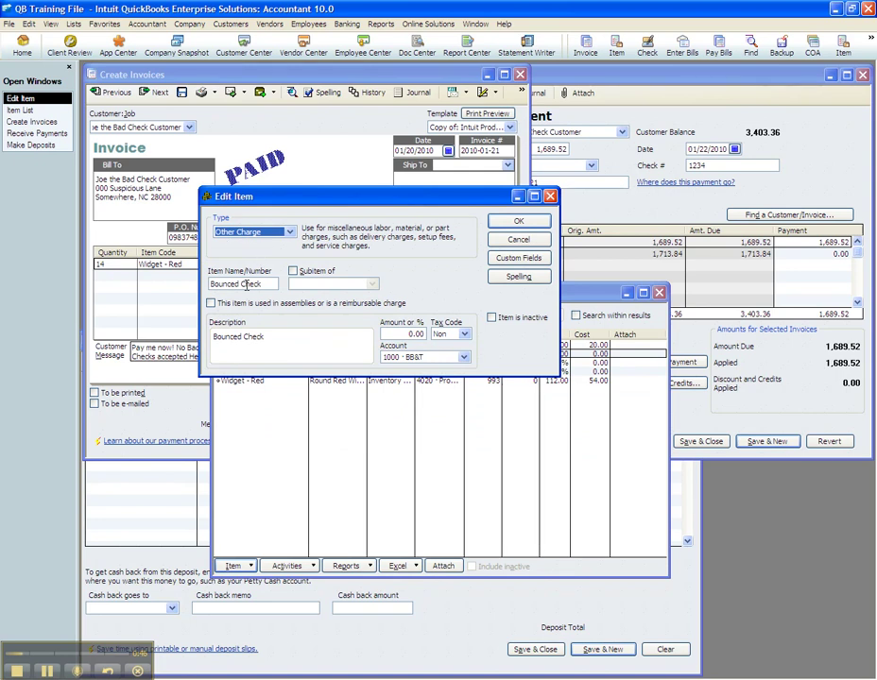
{"action": "left_click", "coordinate": [408, 333]}
{"action": "left_click", "coordinate": [464, 358]}
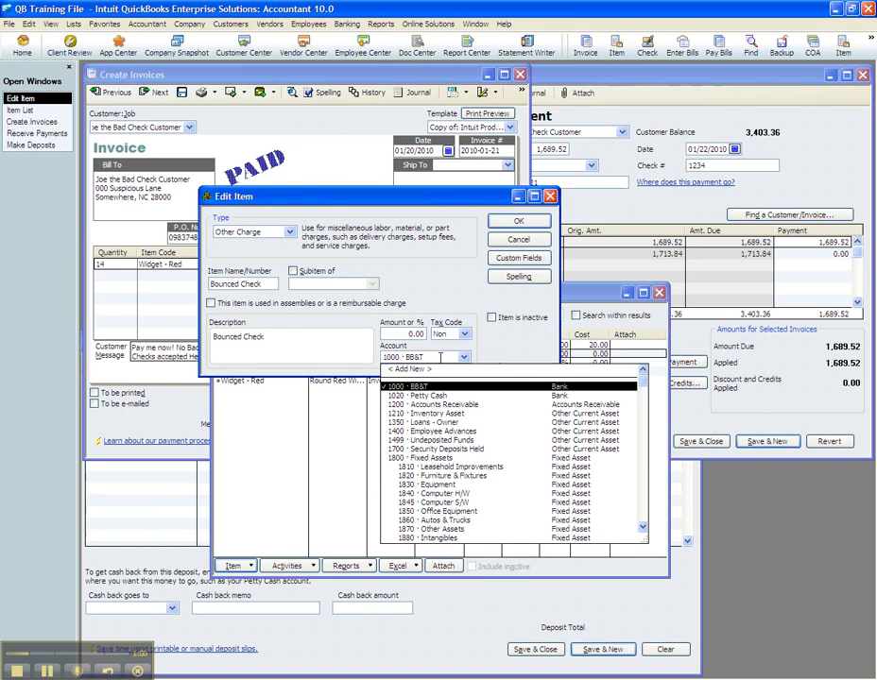
{"action": "left_click", "coordinate": [515, 227]}
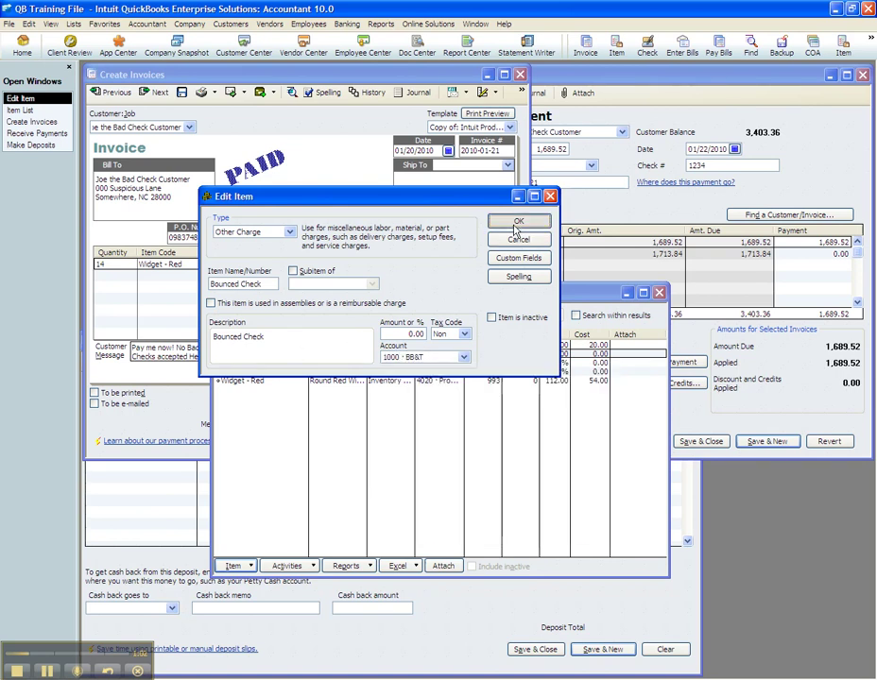
{"action": "left_click", "coordinate": [515, 227]}
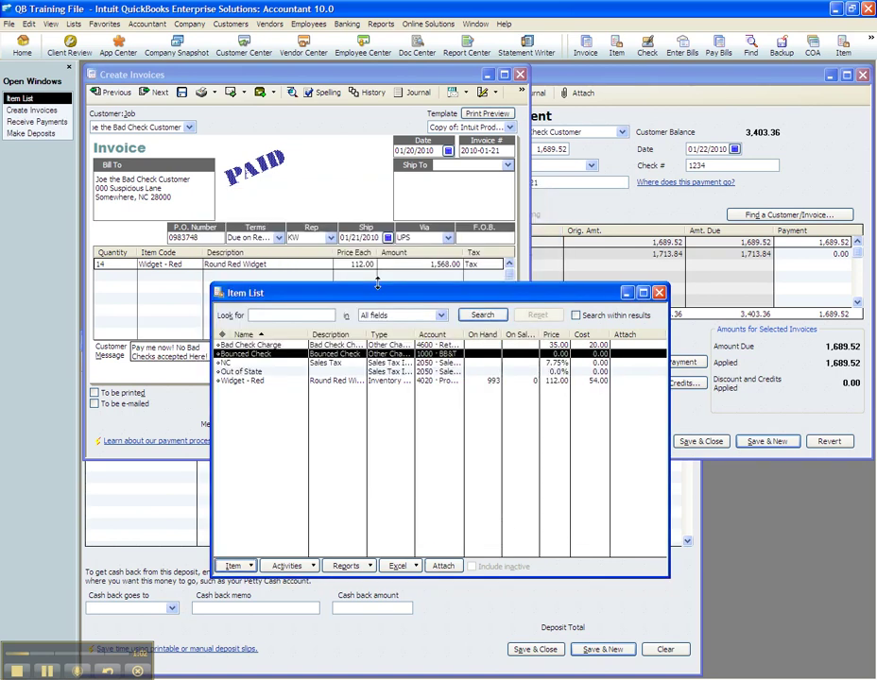
{"action": "double_click", "coordinate": [250, 345]}
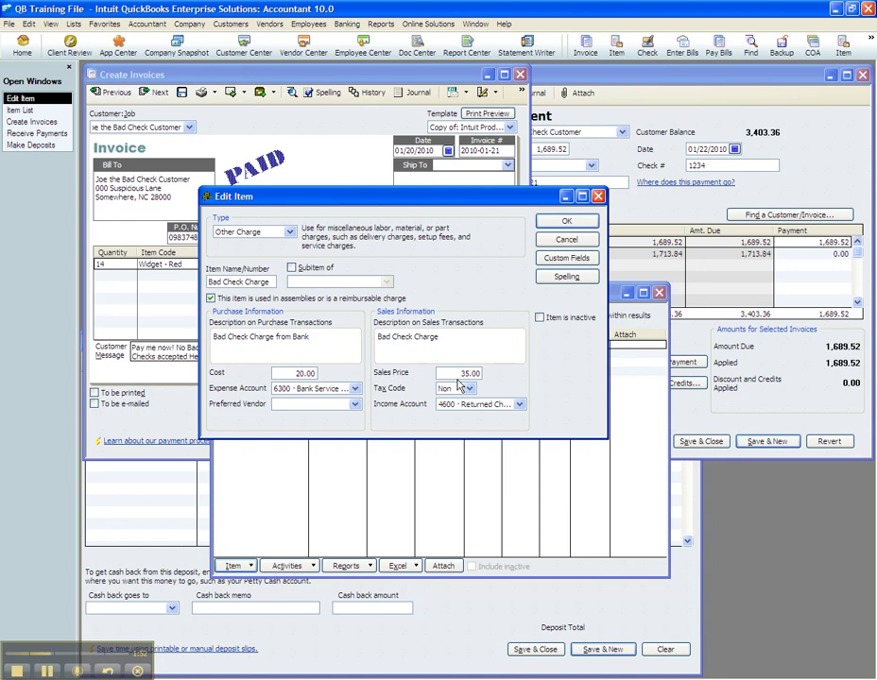
{"action": "left_click", "coordinate": [520, 406]}
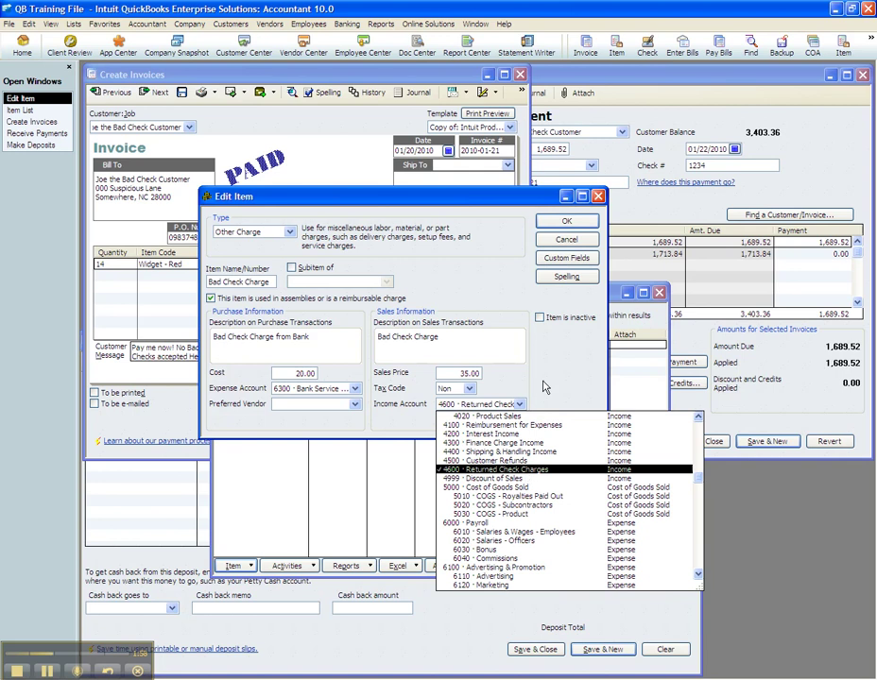
{"action": "left_click", "coordinate": [566, 222]}
Save the Bad Check Charge item, then open the payment applied to invoice 2010-01-21
{"action": "left_click", "coordinate": [565, 222]}
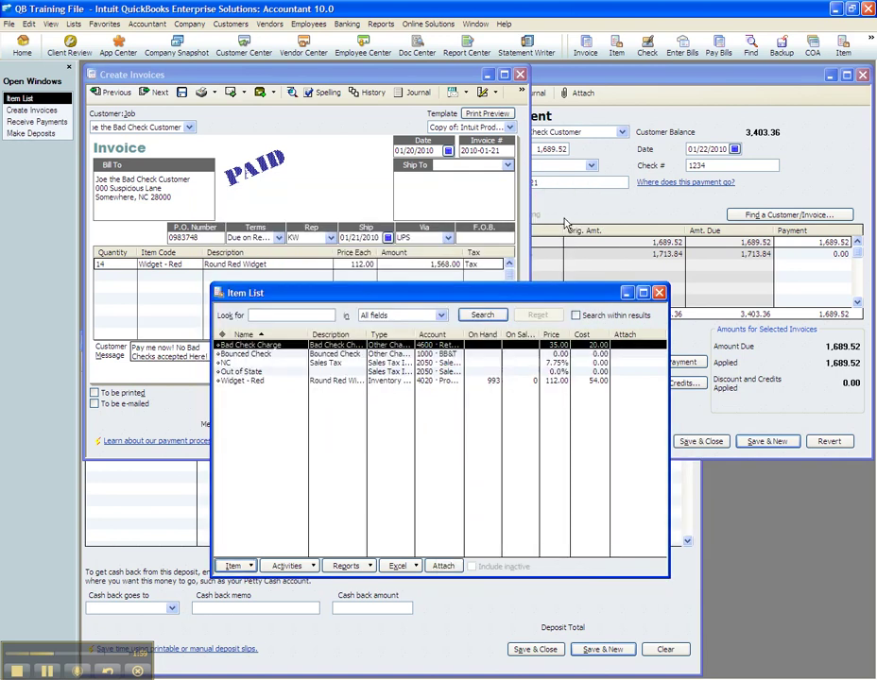
{"action": "left_click", "coordinate": [345, 184]}
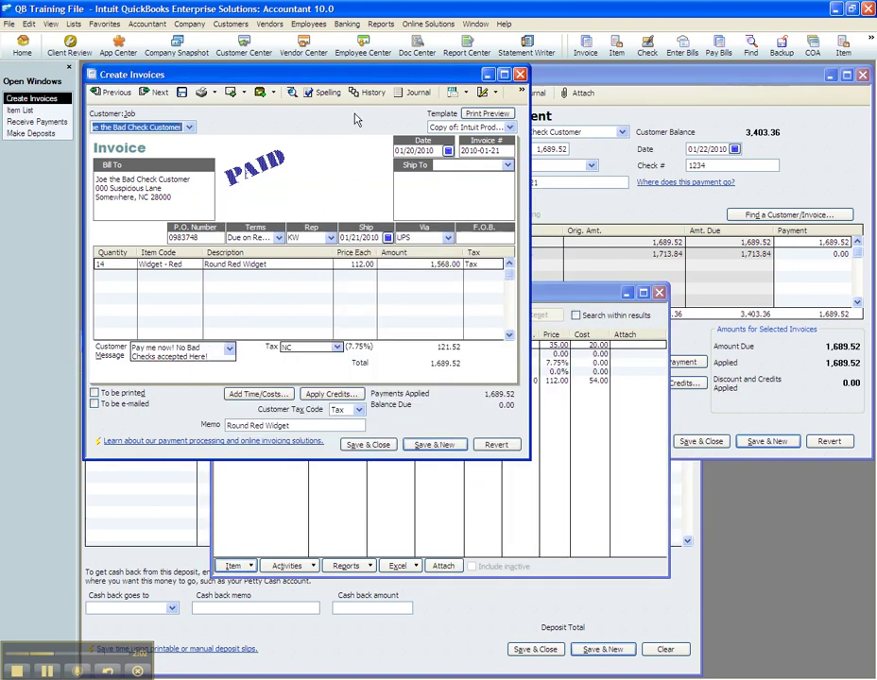
{"action": "left_click", "coordinate": [375, 92]}
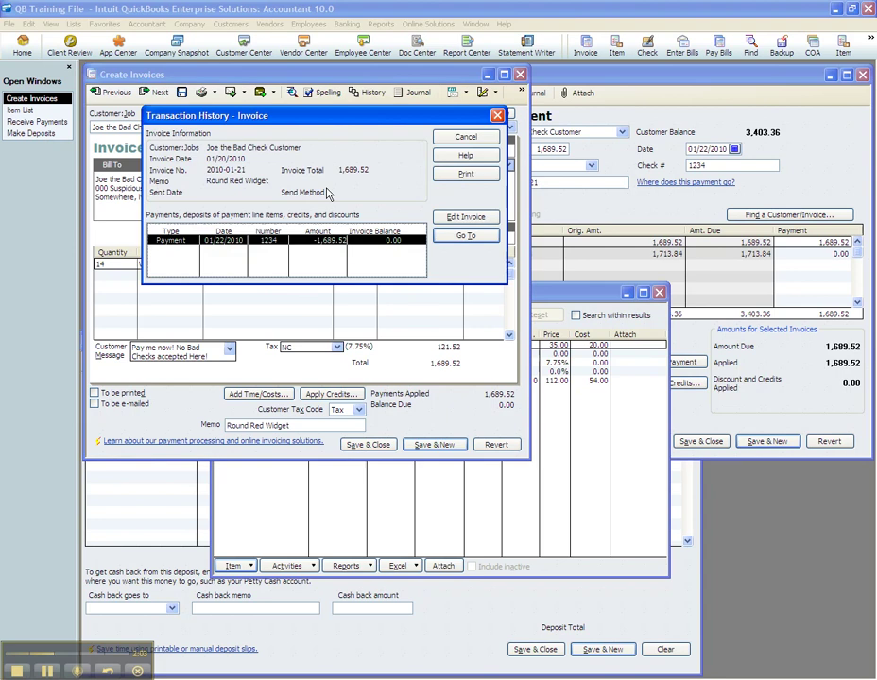
{"action": "left_click", "coordinate": [467, 237]}
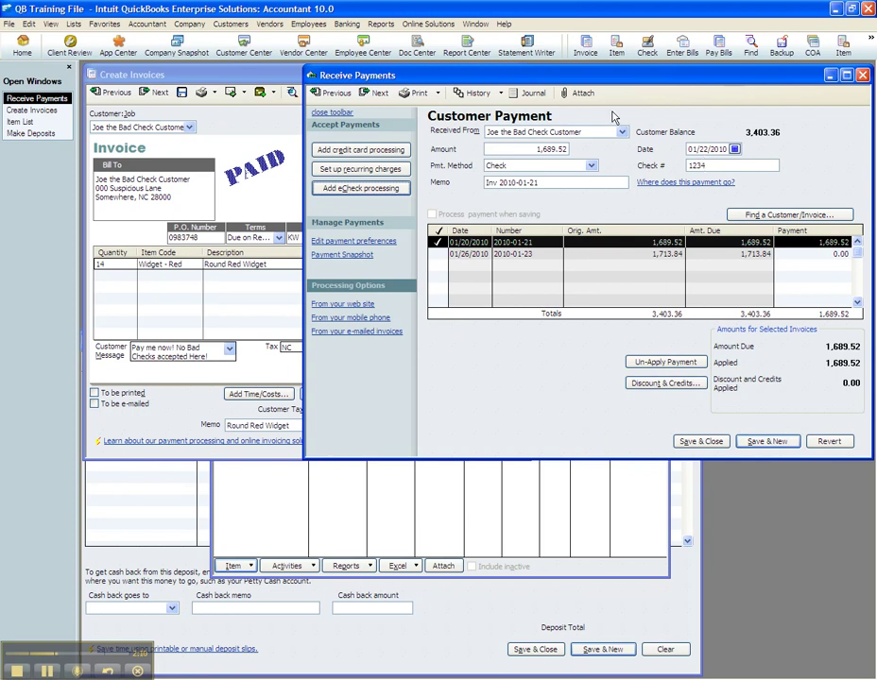
Trace the 01/22/2010 payment to its deposit, then return to invoice 2010-01-21
{"action": "left_click", "coordinate": [480, 93]}
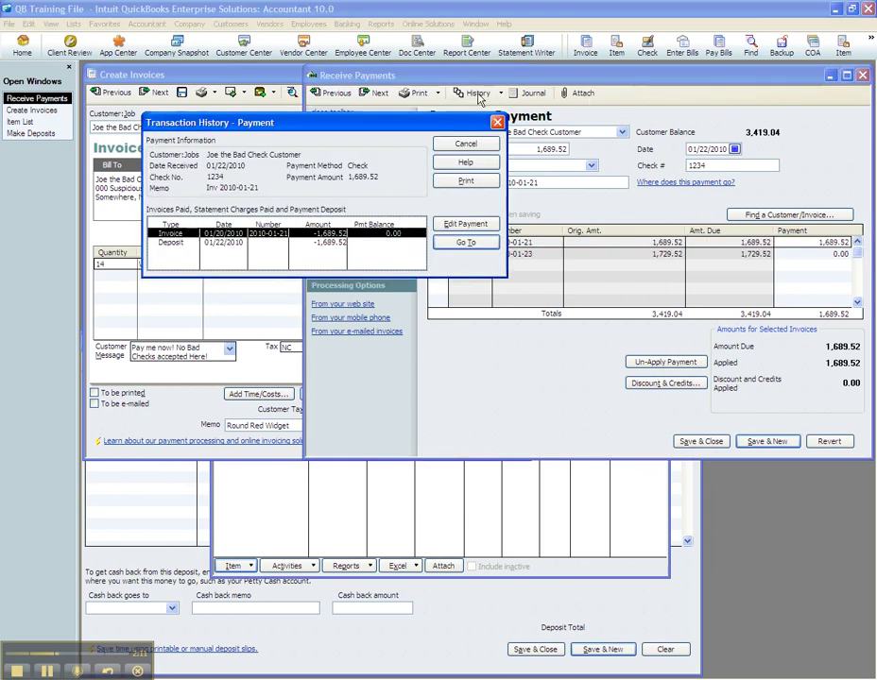
{"action": "left_click", "coordinate": [182, 243]}
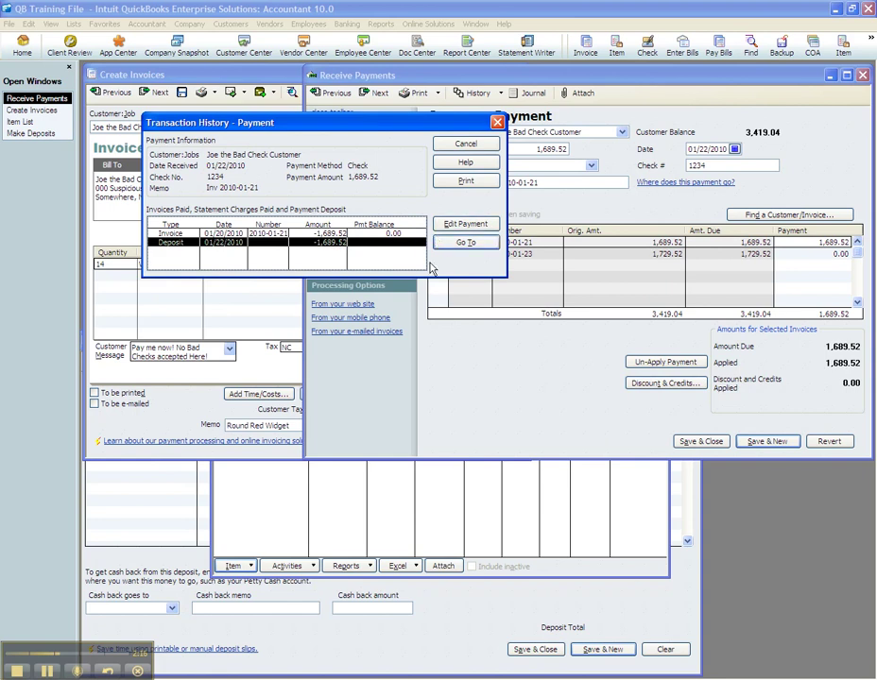
{"action": "key", "text": "Escape"}
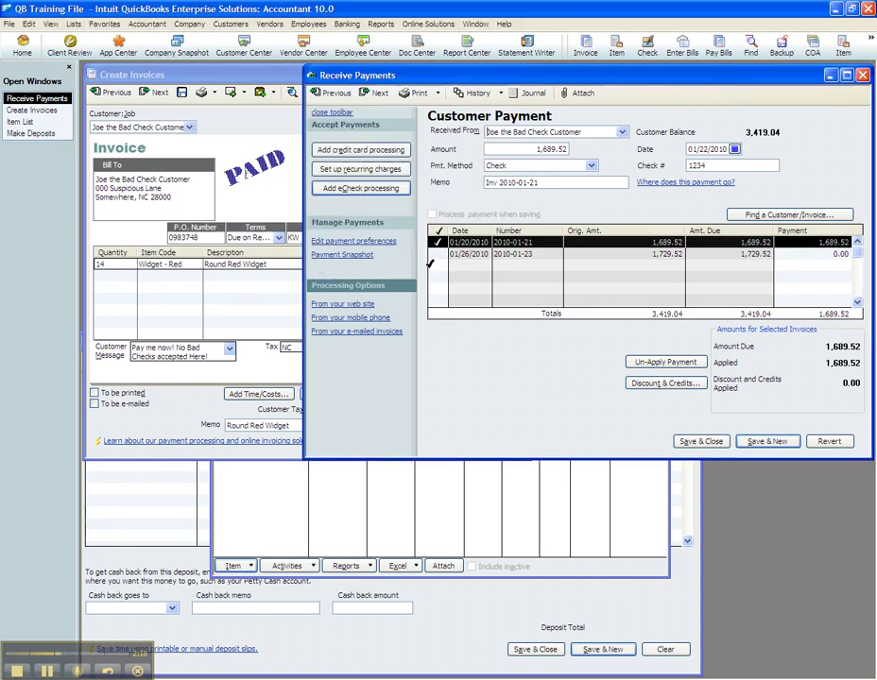
{"action": "left_click", "coordinate": [271, 195]}
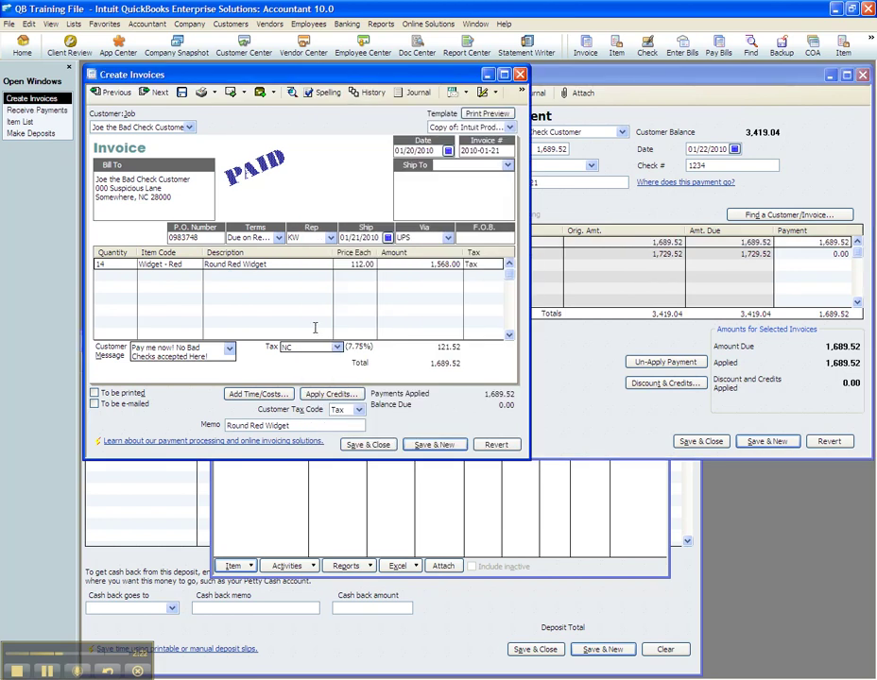
Run a standard Profit & Loss report from Reports > Company & Financial
{"action": "left_click", "coordinate": [381, 23]}
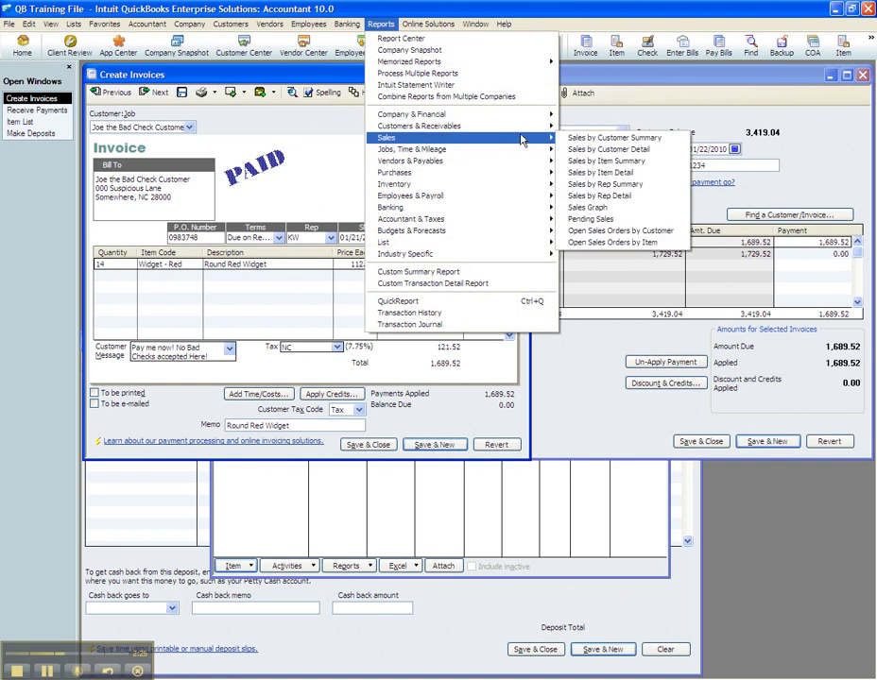
{"action": "mouse_move", "coordinate": [517, 117]}
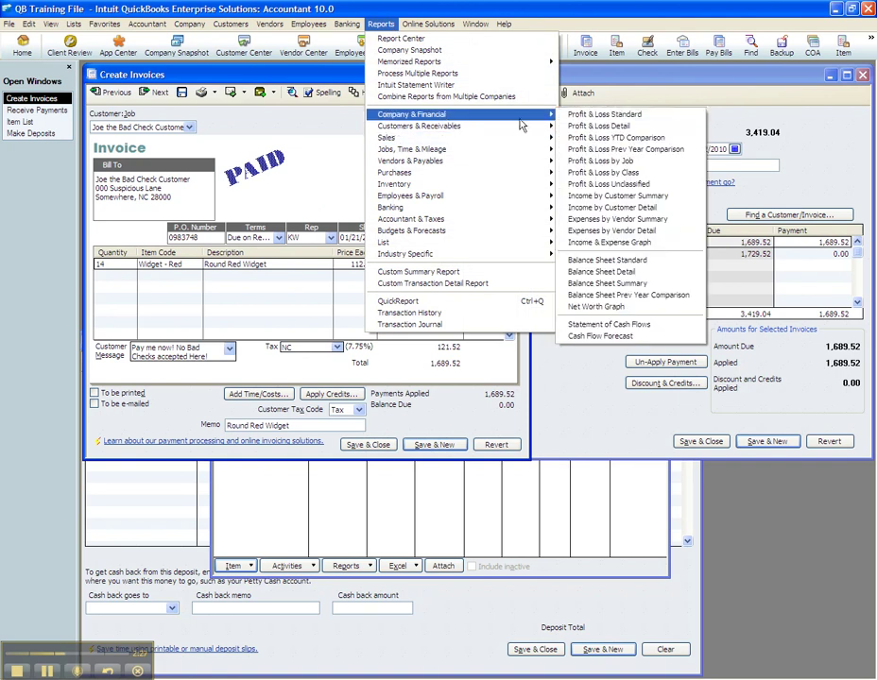
{"action": "left_click", "coordinate": [640, 114]}
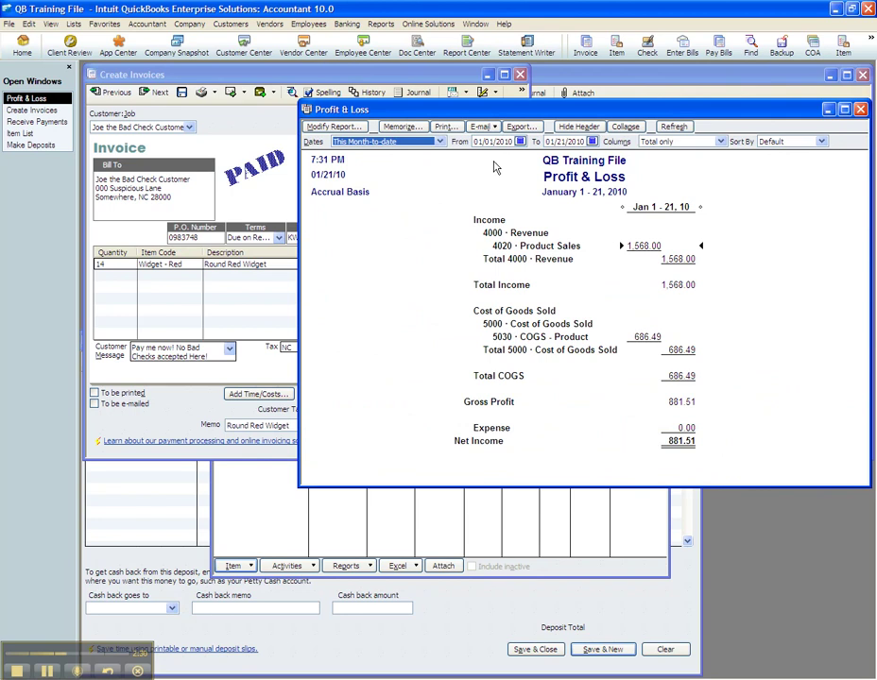
Set the report's end date to 01/24/2010 and select the 20.00 Bank Service Charges amount
{"action": "key", "text": "Tab"}
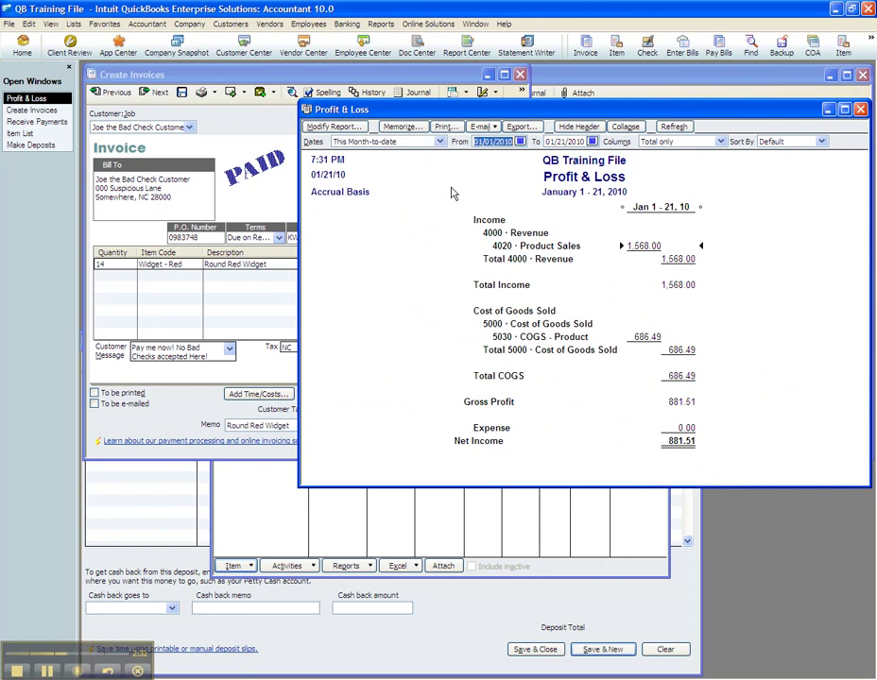
{"action": "key", "text": "Tab"}
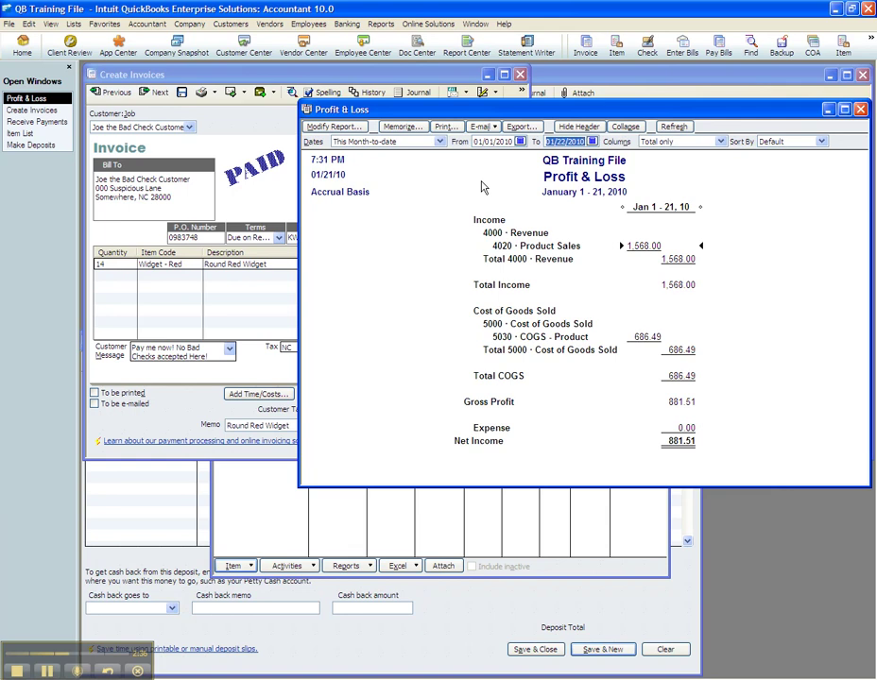
{"action": "key", "text": "Tab"}
{"action": "key", "text": "Tab"}
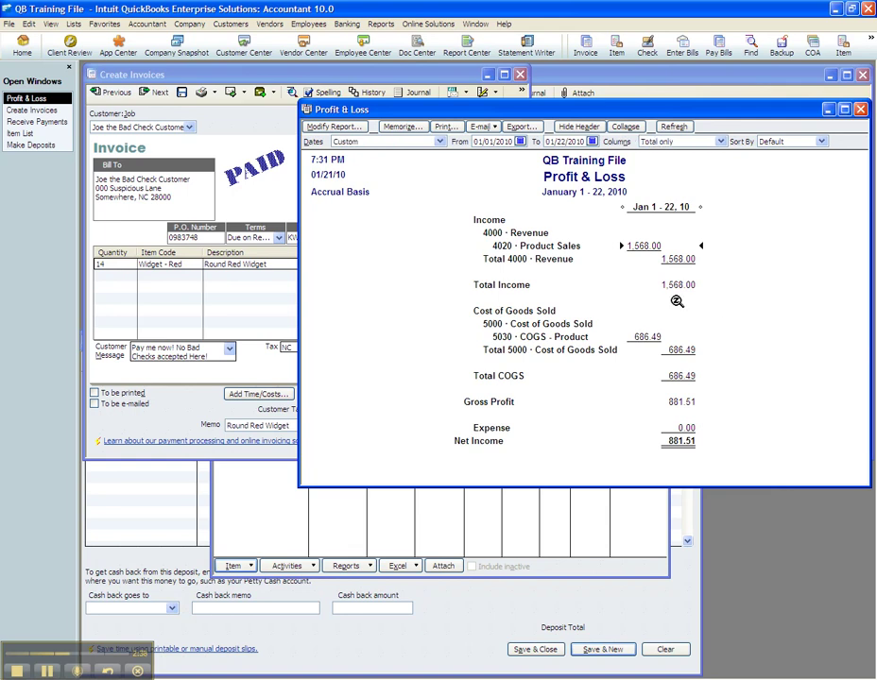
{"action": "left_click", "coordinate": [563, 142]}
{"action": "key", "text": "plus"}
{"action": "key", "text": "plus"}
{"action": "key", "text": "Tab"}
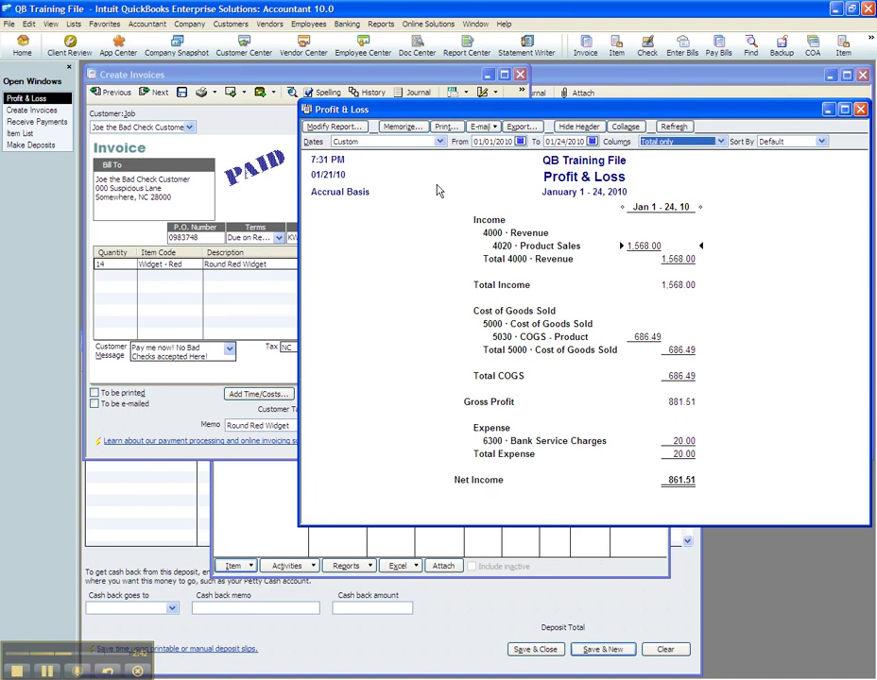
{"action": "left_click", "coordinate": [691, 440]}
Drill into Bank Service Charges, save the 20.00 BB&T check, and close the detail report
{"action": "double_click", "coordinate": [690, 440]}
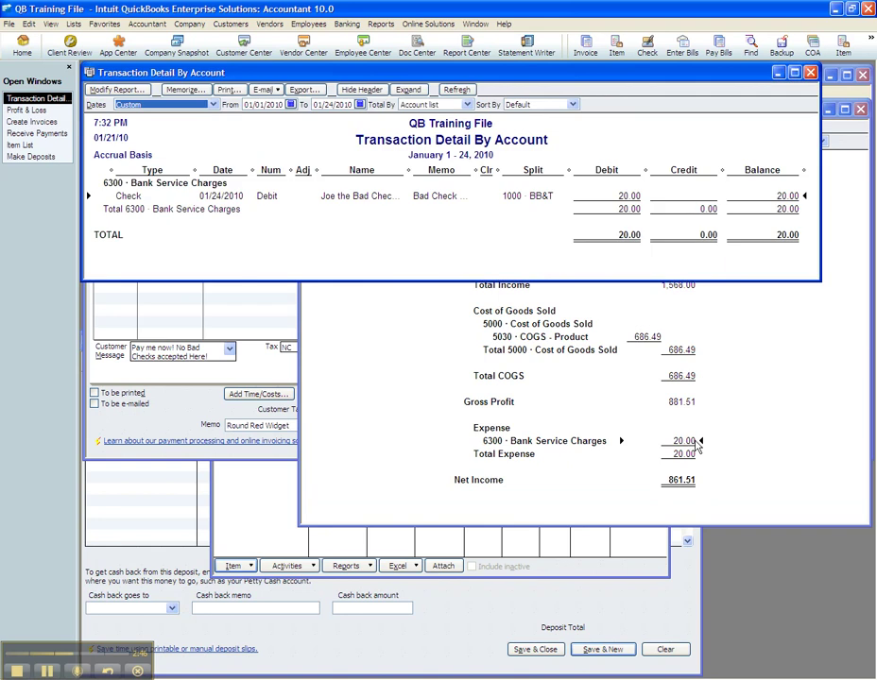
{"action": "double_click", "coordinate": [419, 195]}
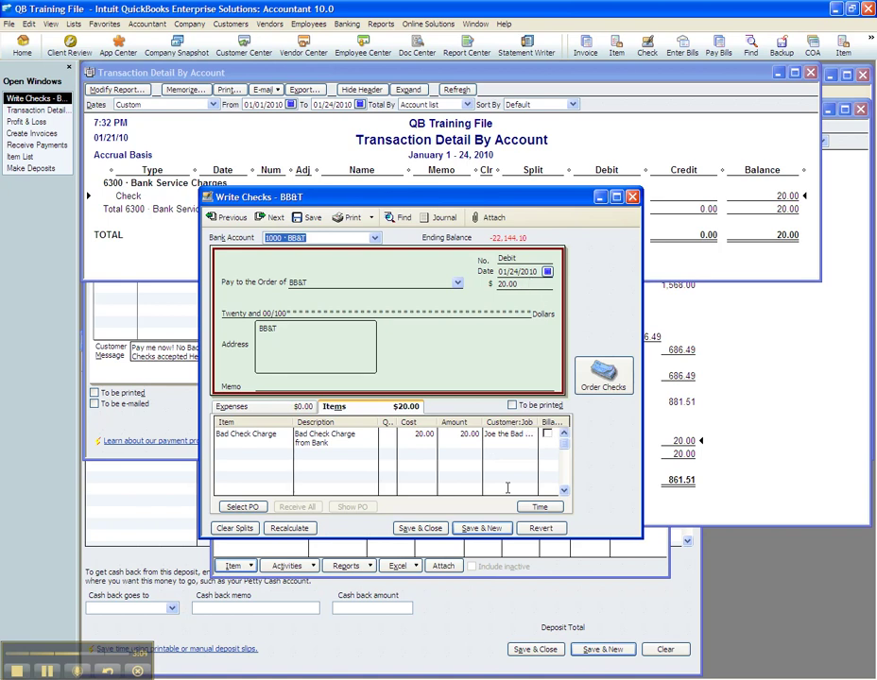
{"action": "key", "text": "alt+a"}
{"action": "key", "text": "Escape"}
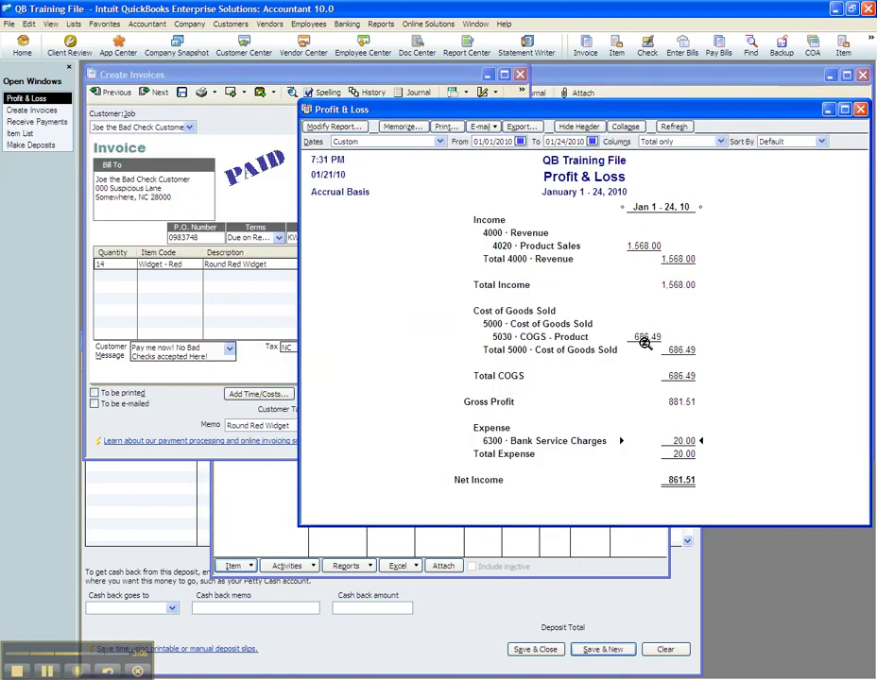
Page through invoices to 2010-01-23: 1,689.52 Bounced Check plus 40.00 Bad Check Charge
{"action": "left_click", "coordinate": [251, 199]}
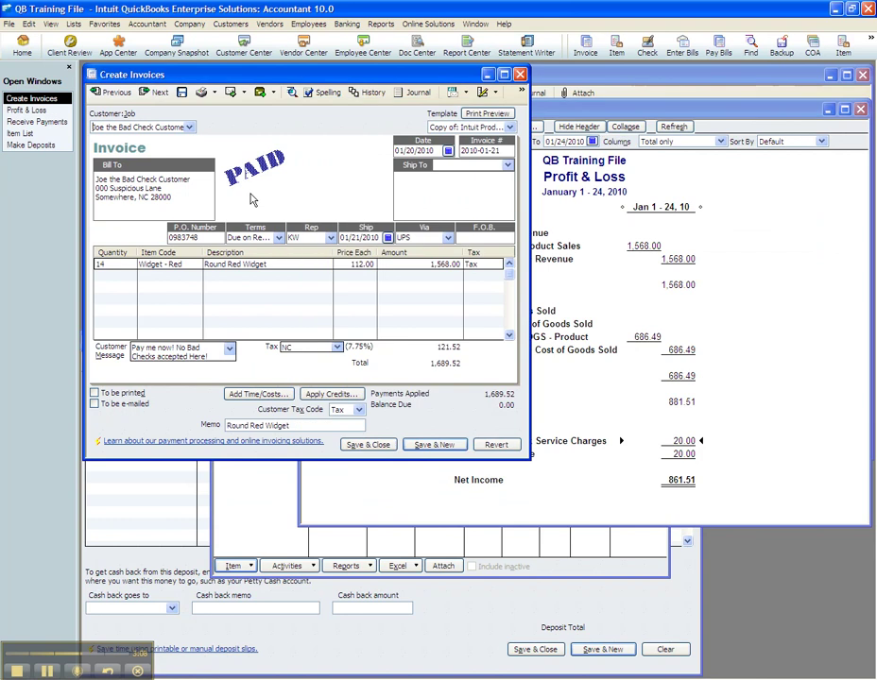
{"action": "left_click", "coordinate": [159, 92]}
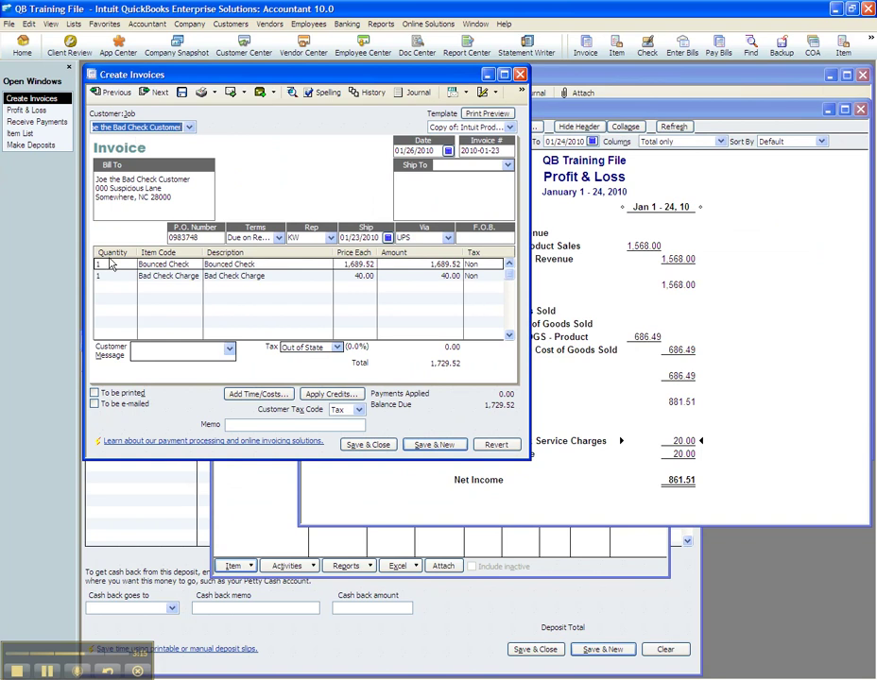
{"action": "left_click", "coordinate": [109, 264]}
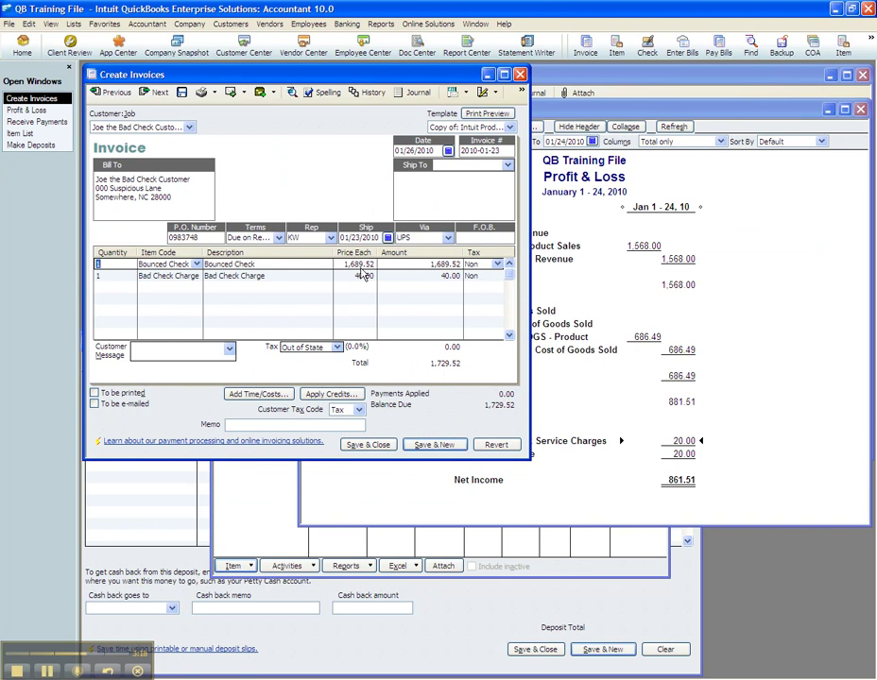
{"action": "left_click", "coordinate": [117, 93]}
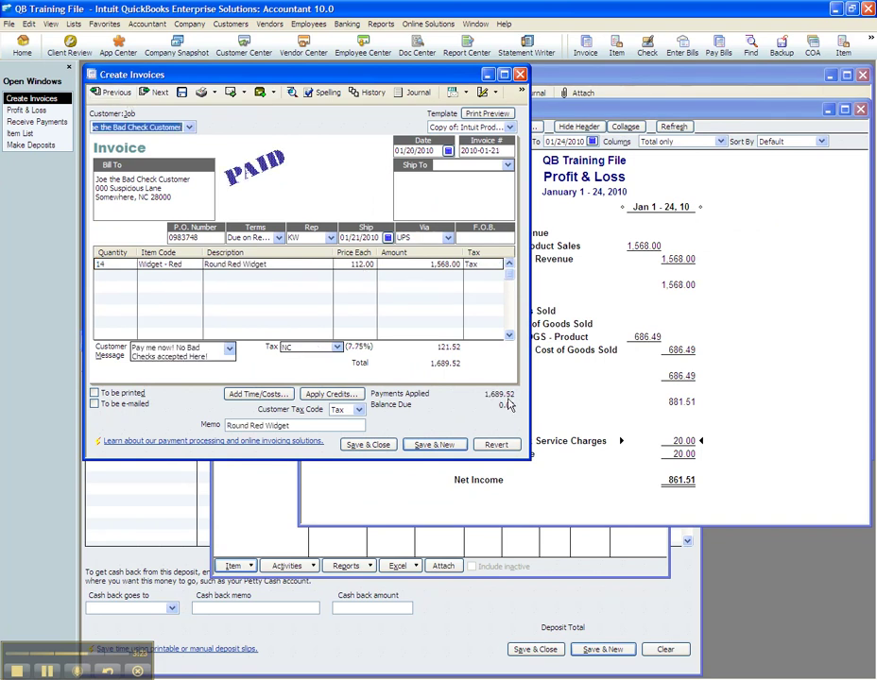
{"action": "left_click", "coordinate": [154, 92]}
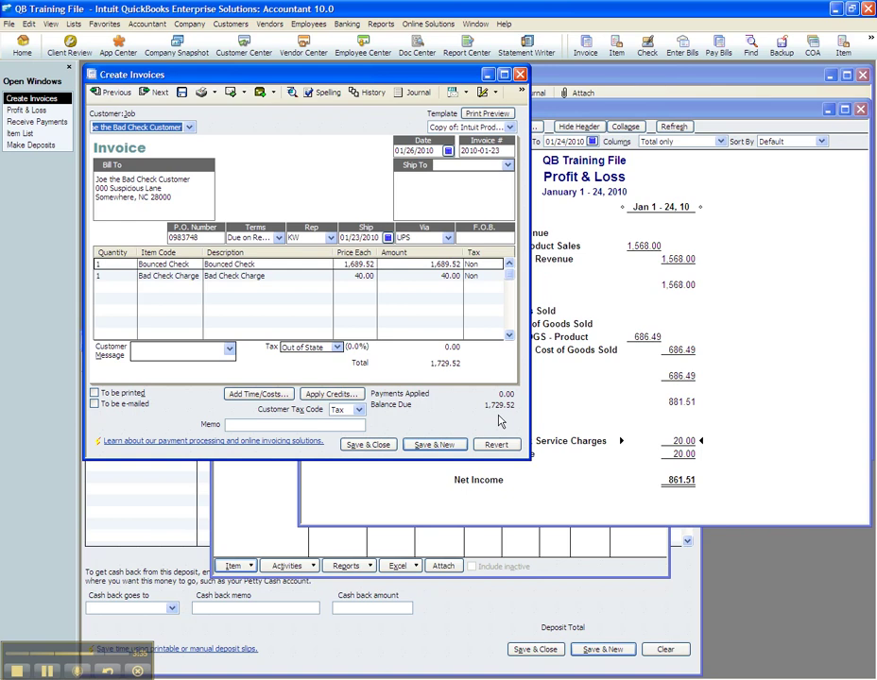
Receive the 1,729.52 check payment with its check number and memo 'Inv 2010-01-23'
{"action": "right_click", "coordinate": [294, 176]}
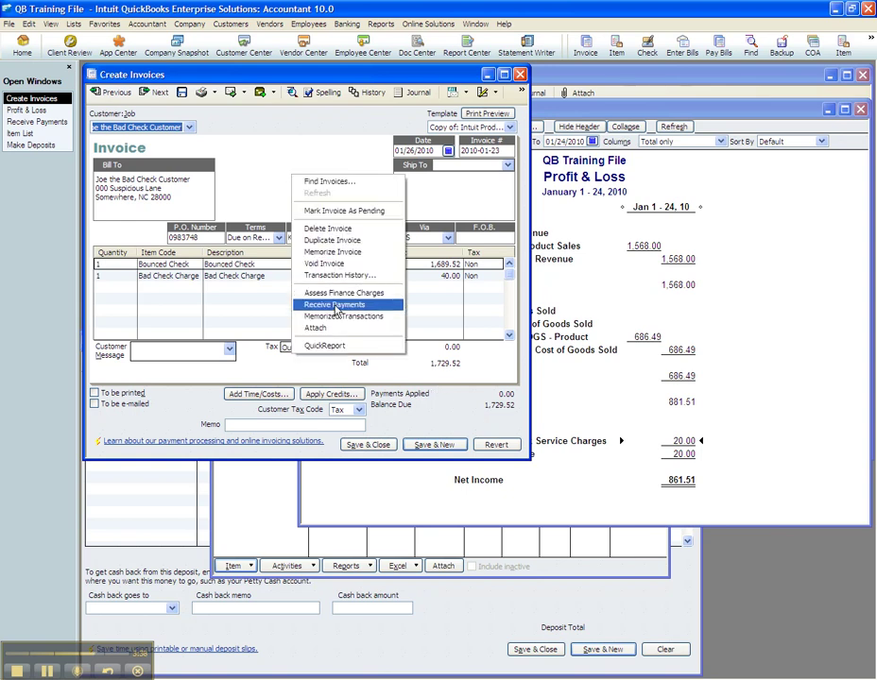
{"action": "left_click", "coordinate": [335, 305]}
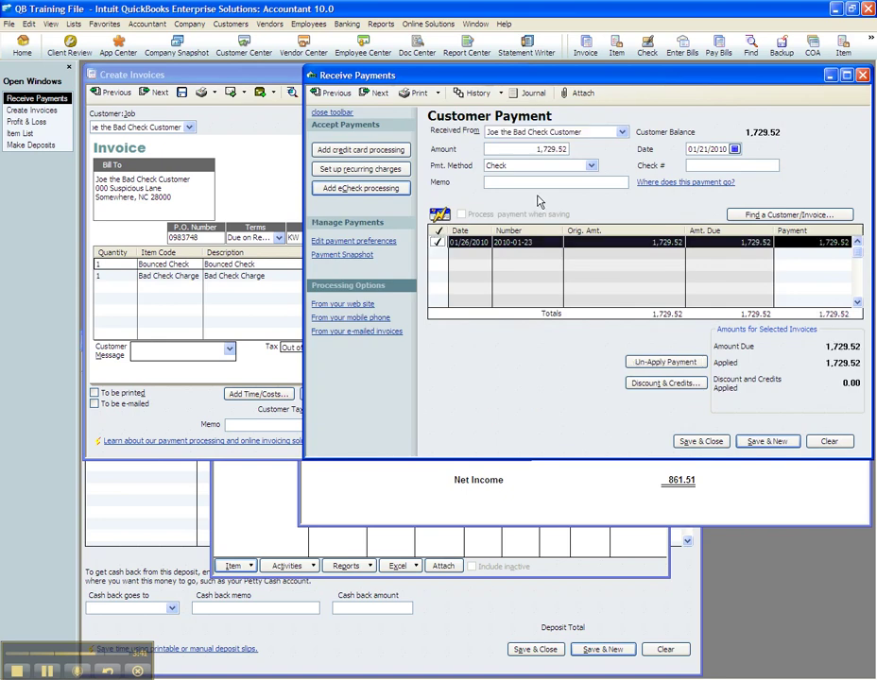
{"action": "type", "text": "12"}
{"action": "type", "text": "34"}
{"action": "key", "text": "BackSpace"}
{"action": "type", "text": "5"}
{"action": "key", "text": "Tab"}
{"action": "type", "text": "Inv 2010-01-23"}
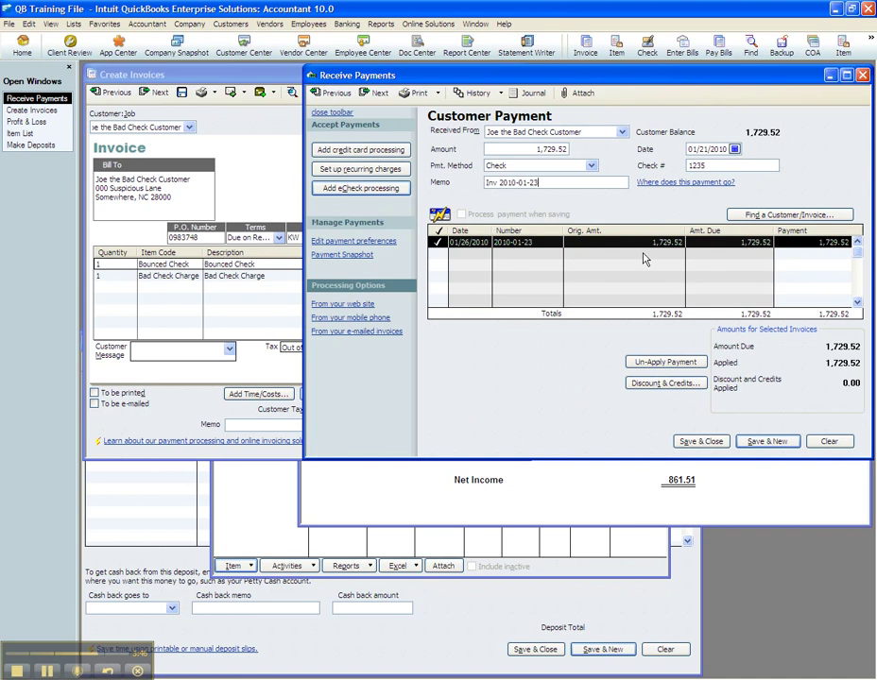
{"action": "left_click", "coordinate": [710, 443]}
{"action": "left_click", "coordinate": [347, 24]}
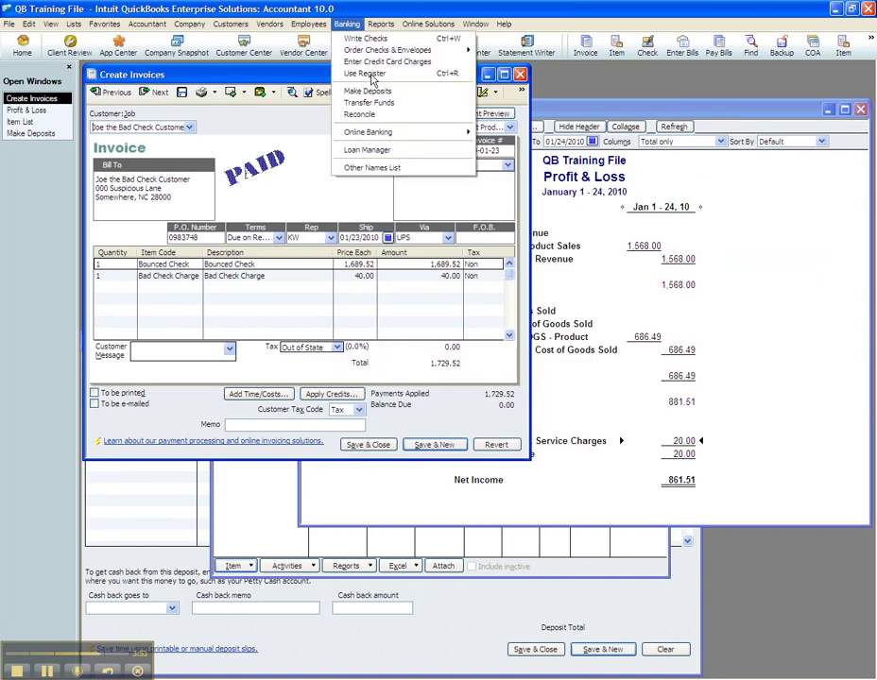
{"action": "left_click", "coordinate": [370, 91]}
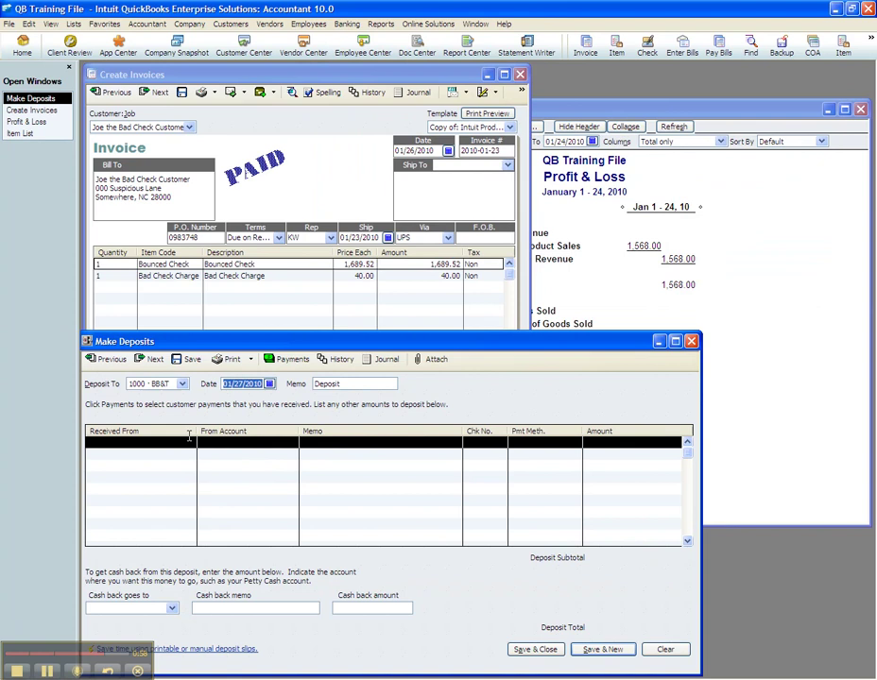
{"action": "key", "text": "shift+Tab"}
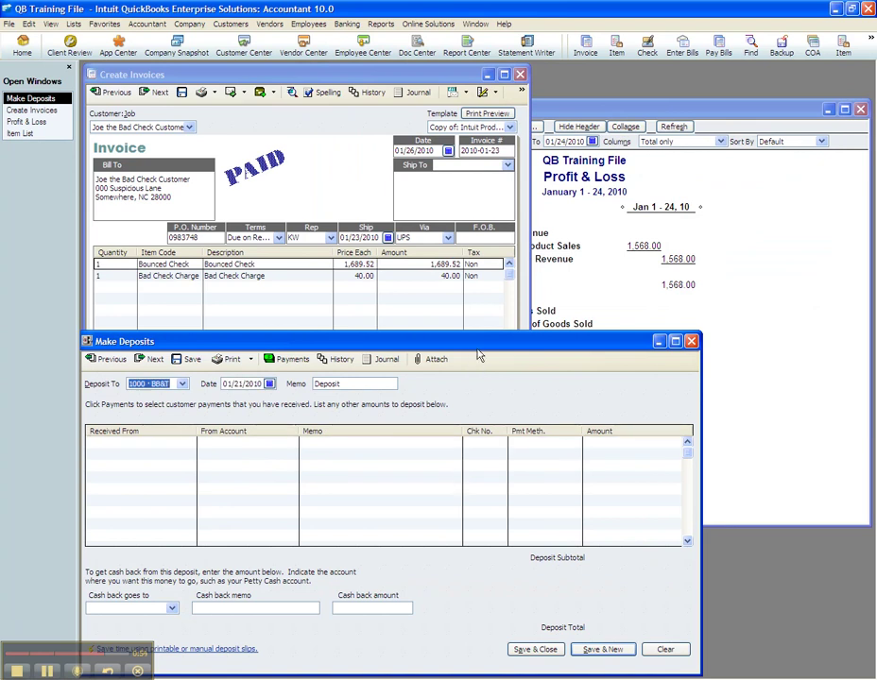
{"action": "key", "text": "Escape"}
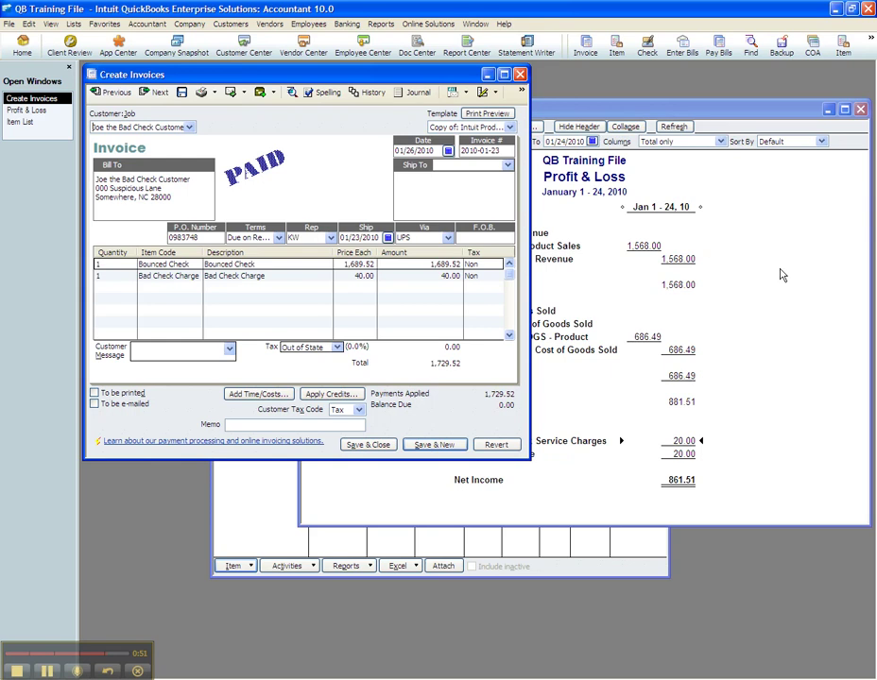
Extend the Profit & Loss end date, QuickZoom into 40.00 Returned Check Charges, then edit the To date
{"action": "left_click", "coordinate": [724, 274]}
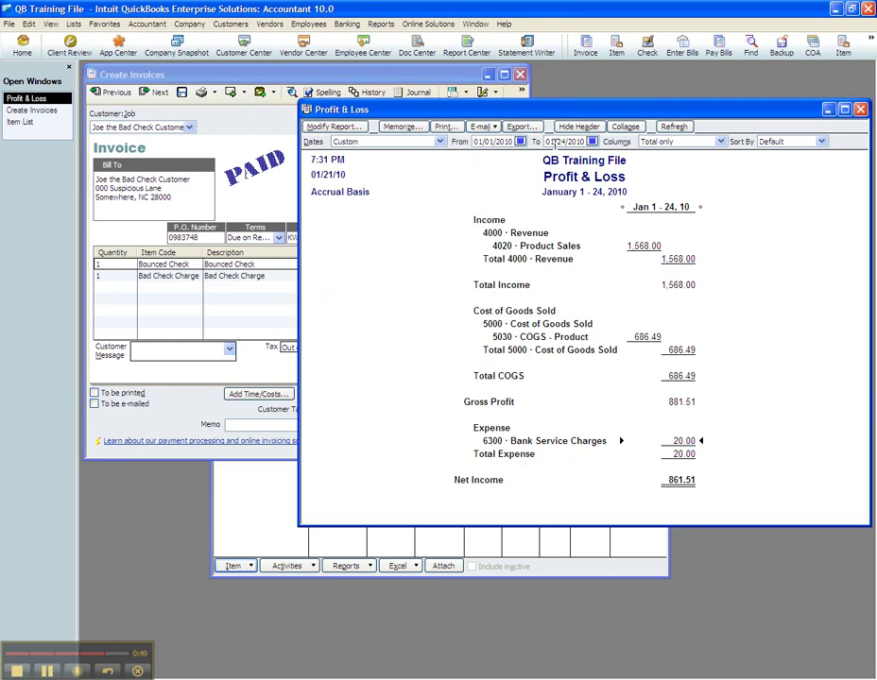
{"action": "key", "text": "plus"}
{"action": "key", "text": "Tab"}
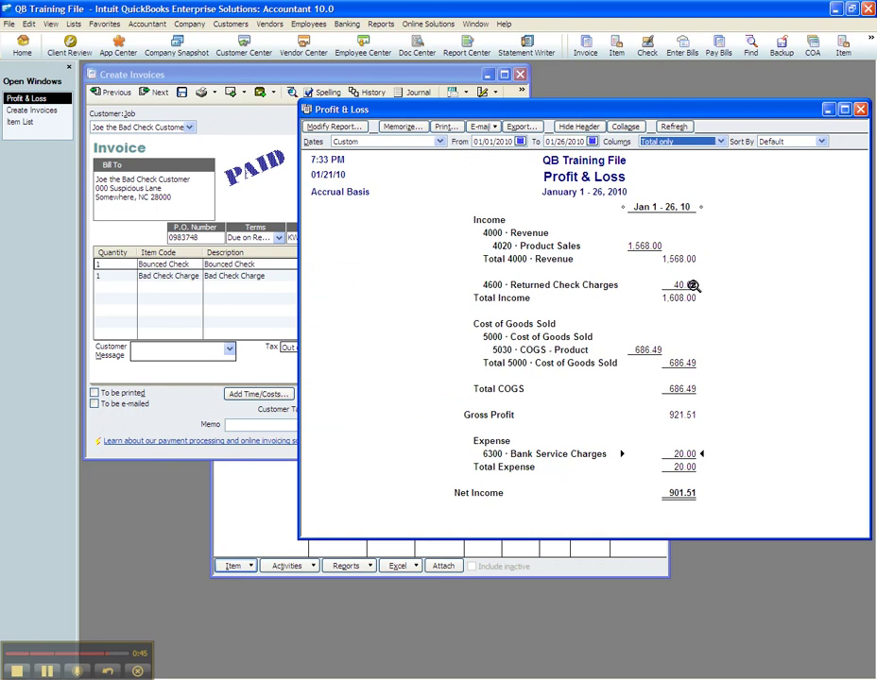
{"action": "double_click", "coordinate": [692, 285]}
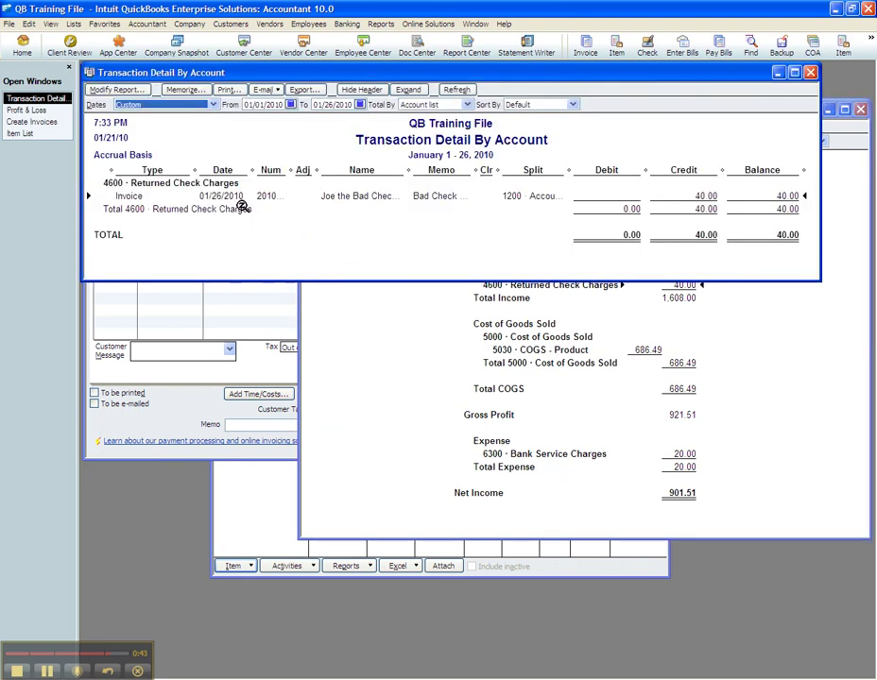
{"action": "key", "text": "Escape"}
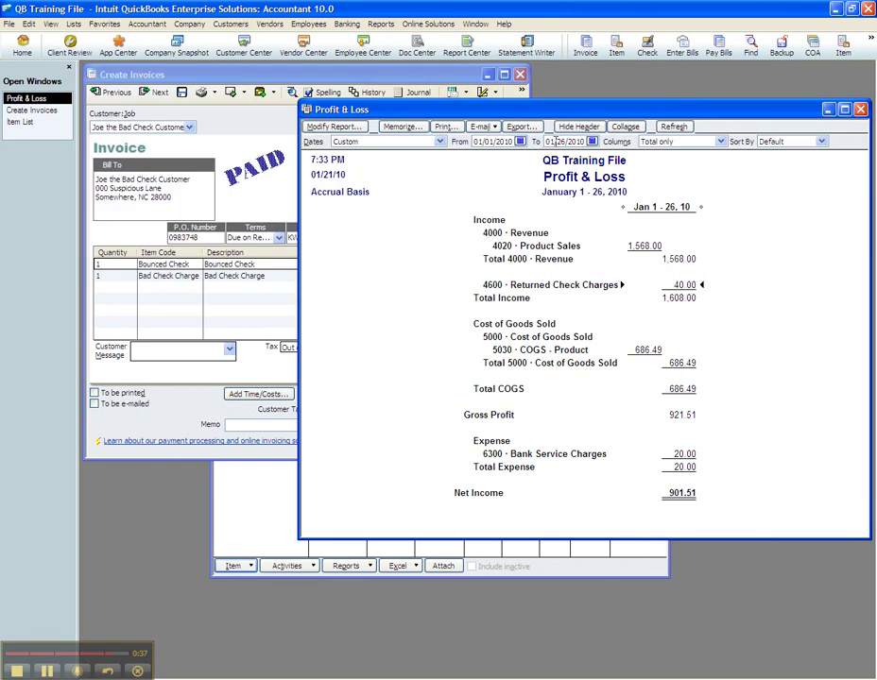
{"action": "left_click", "coordinate": [557, 141]}
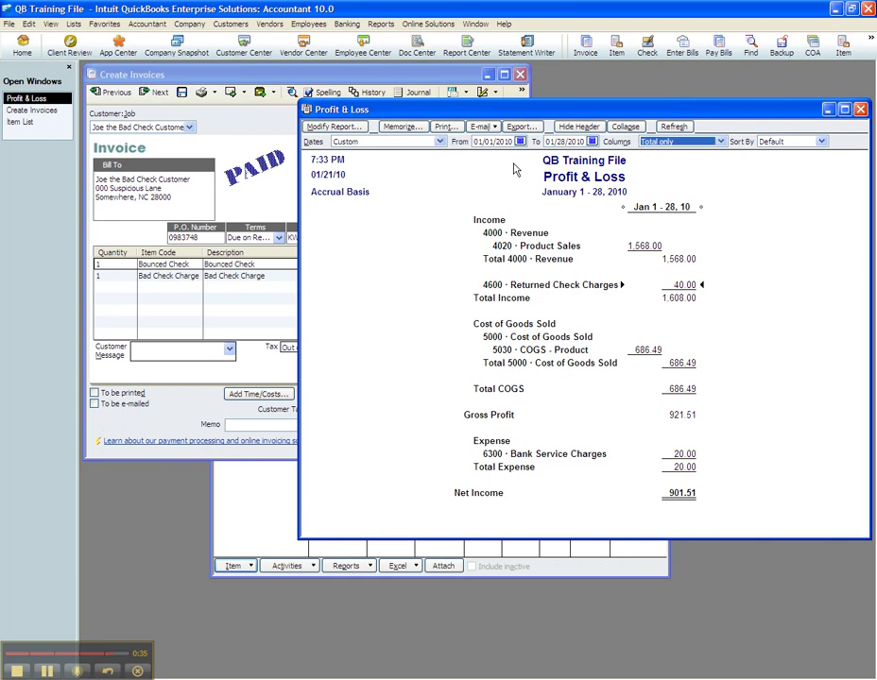
Apply the 01/28/2010 report date and open the 1000 · BB&T register with Ctrl+R
{"action": "key", "text": "Tab"}
{"action": "key", "text": "ctrl+r"}
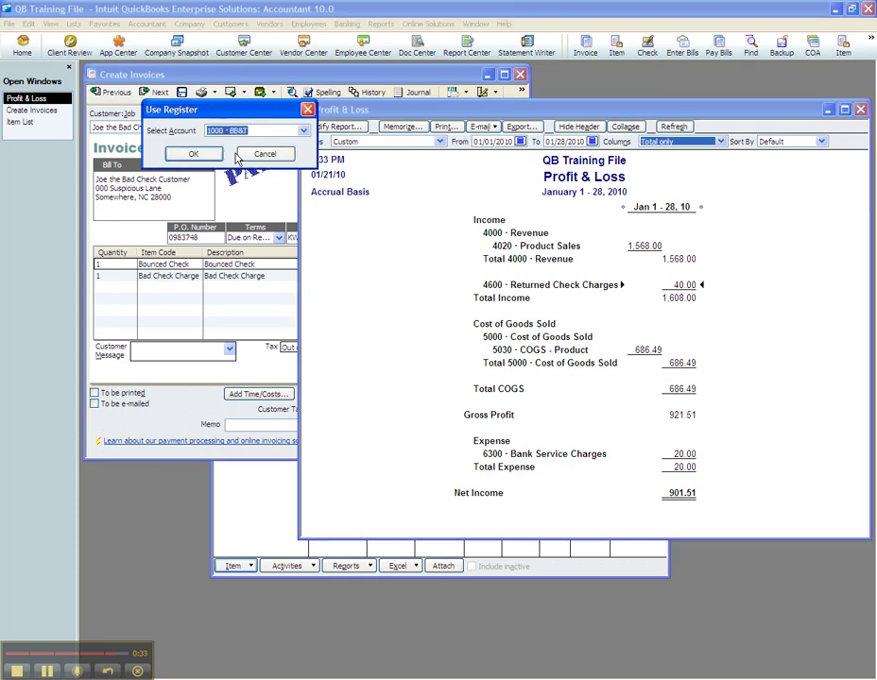
{"action": "left_click", "coordinate": [184, 156]}
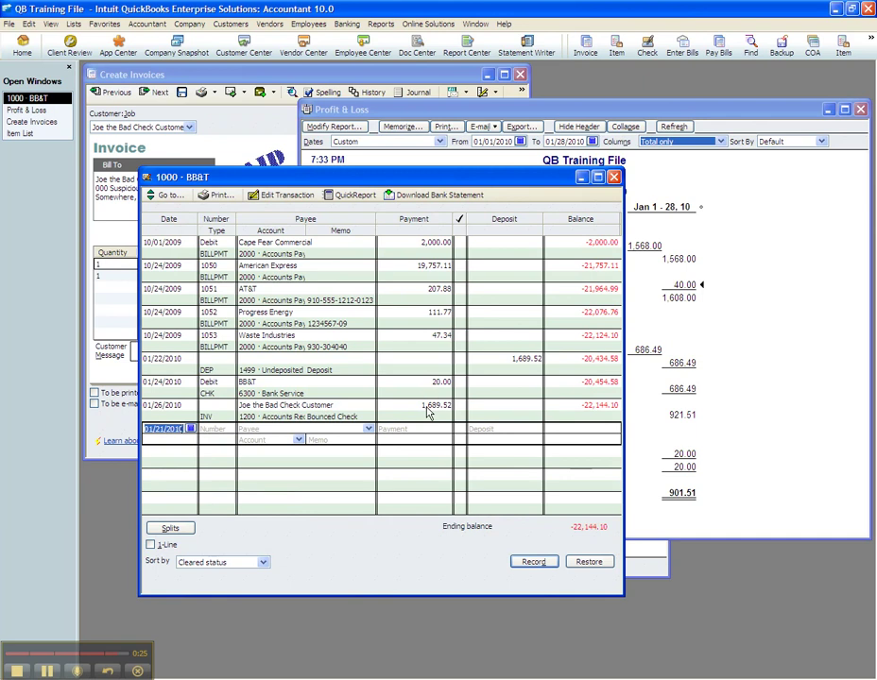
{"action": "left_click", "coordinate": [346, 25]}
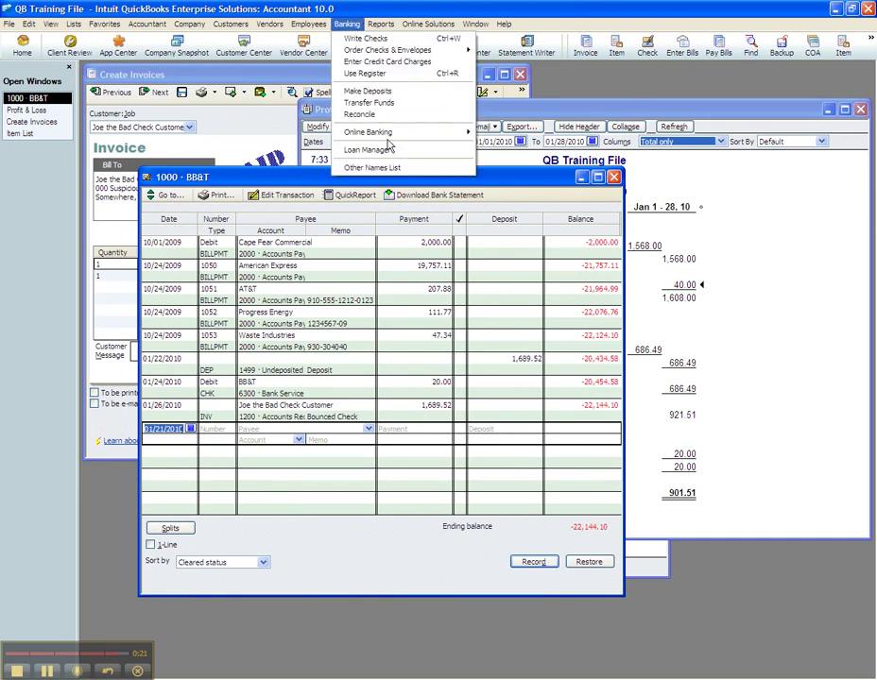
Deposit the customer's 1,729.52 payment into BB&T through Make Deposits
{"action": "left_click", "coordinate": [378, 94]}
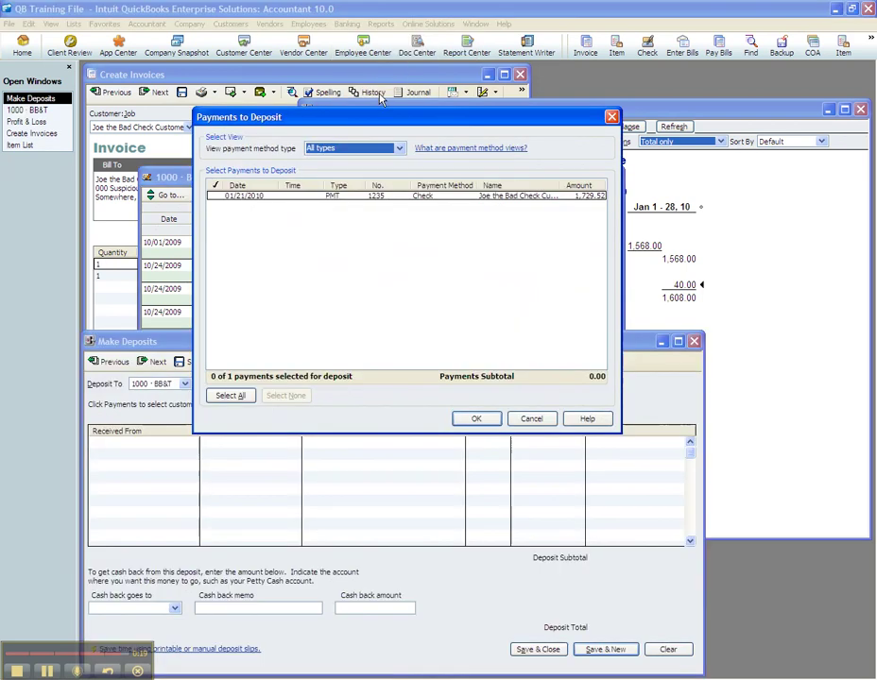
{"action": "left_click", "coordinate": [325, 198]}
{"action": "left_click", "coordinate": [479, 420]}
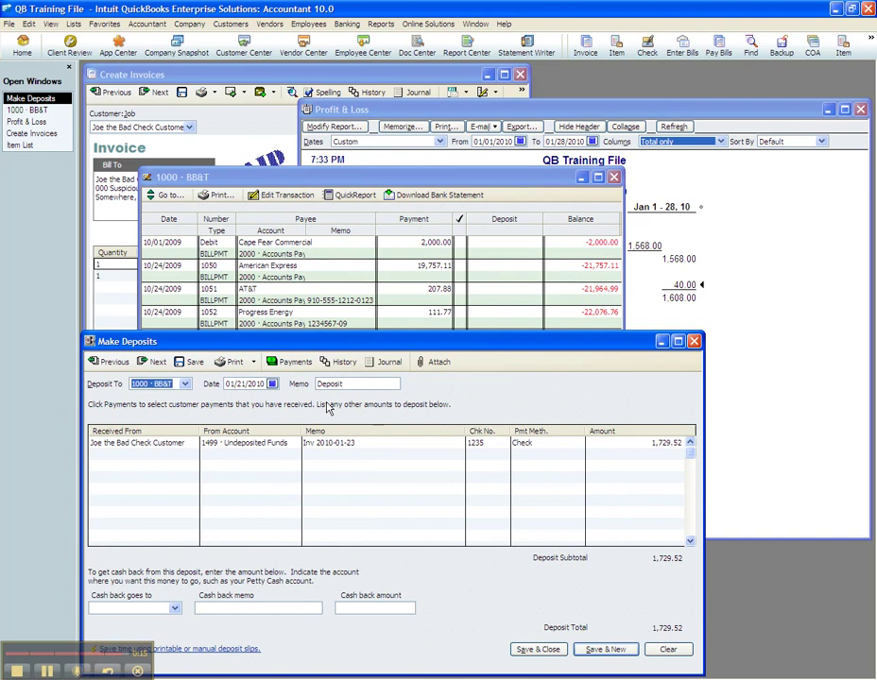
{"action": "left_click", "coordinate": [538, 651]}
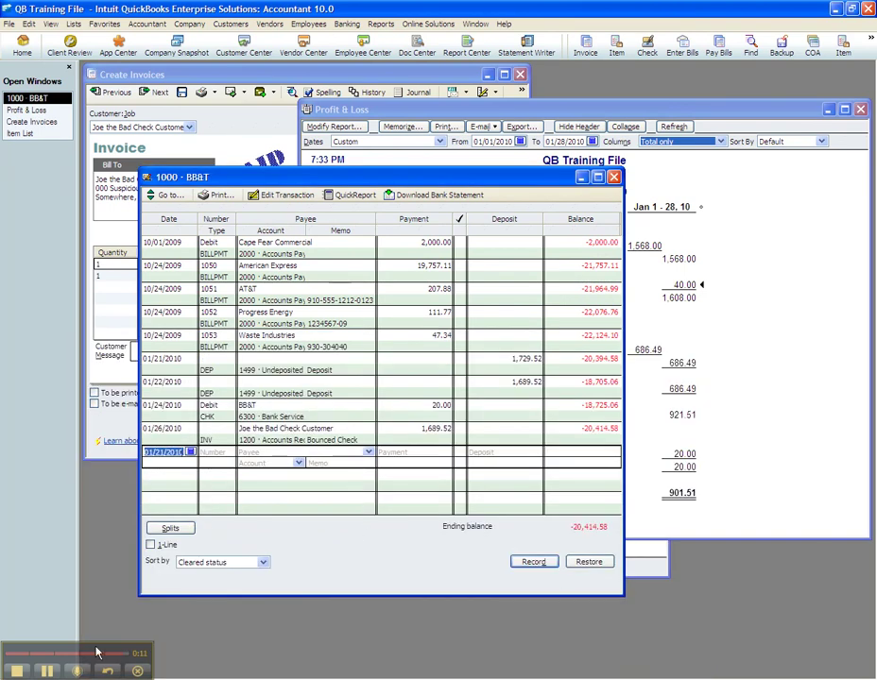